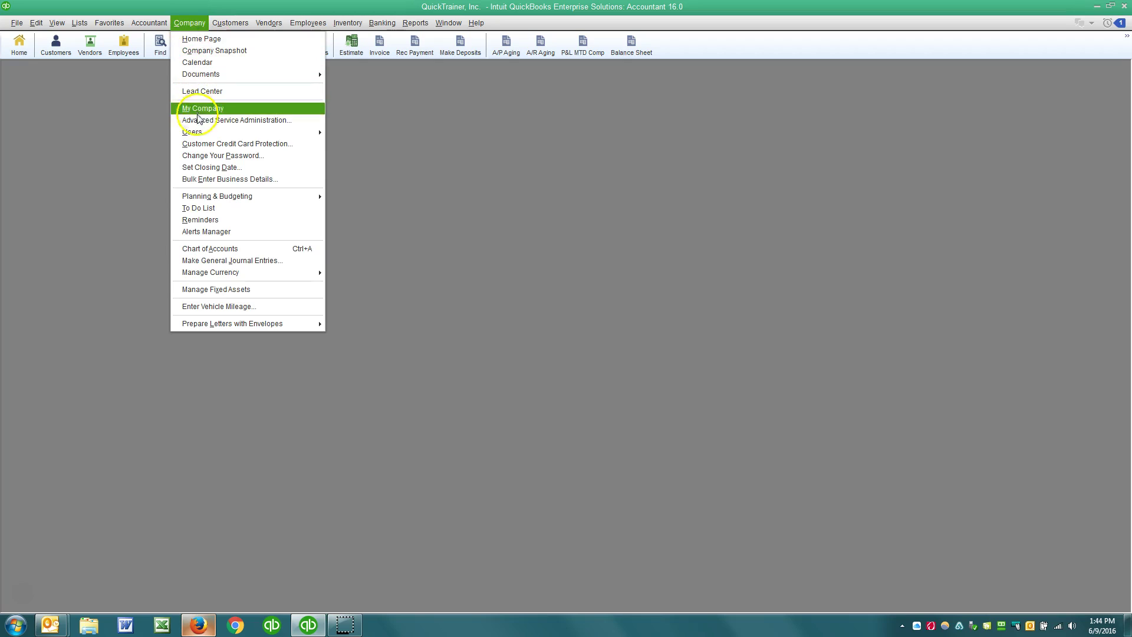
- Open Set Up Users and Roles from the Company menu and log in with the admin password
{"action": "mouse_move", "coordinate": [208, 134]}
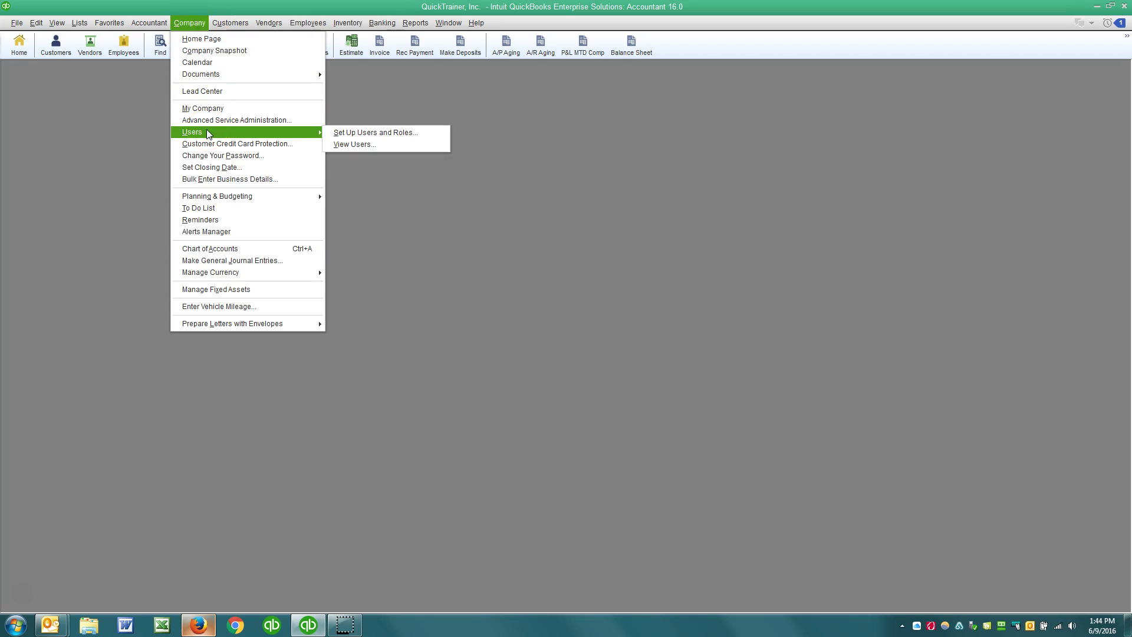
{"action": "left_click", "coordinate": [348, 133]}
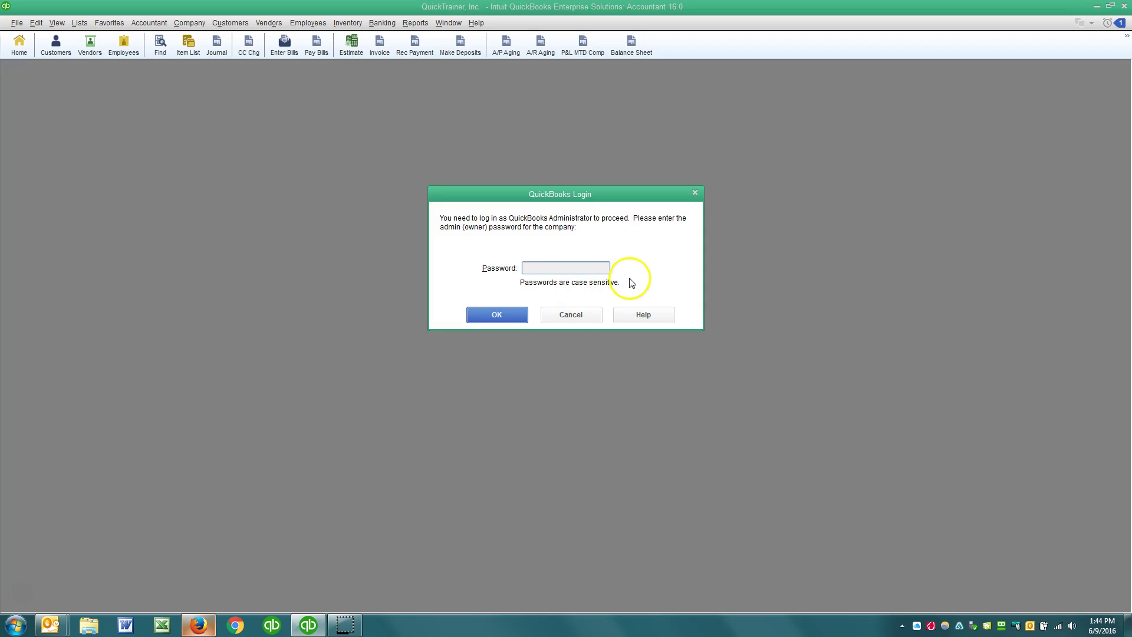
{"action": "type", "text": "••••••"}
{"action": "key", "text": "Return"}
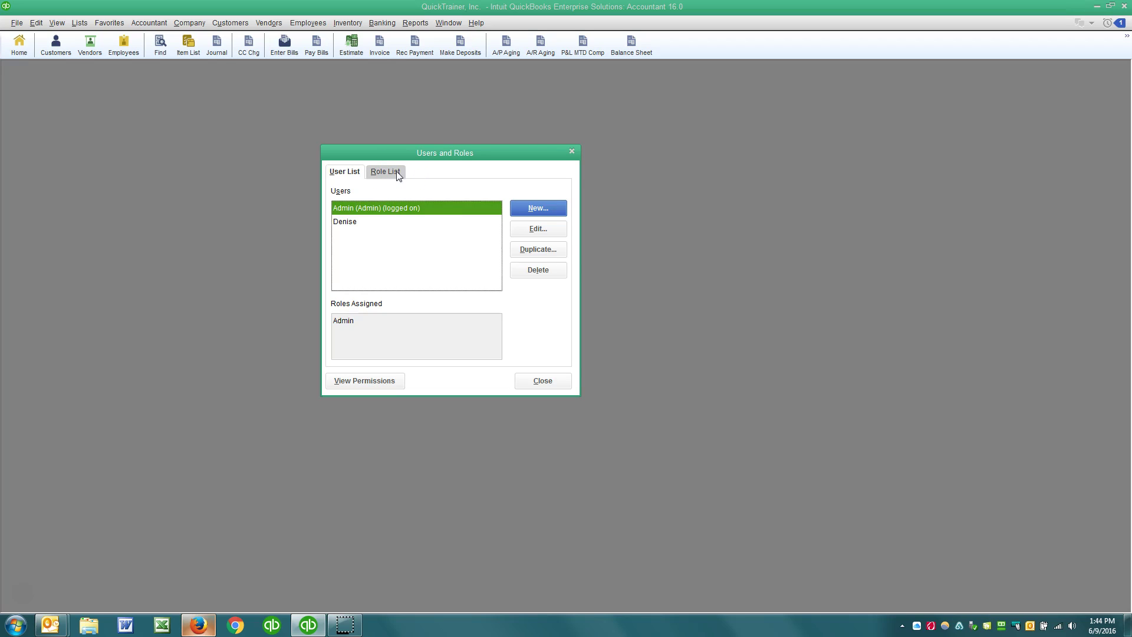
- Switch to the Role List and read the Admin, External Accountant and Accountant role descriptions
{"action": "left_click", "coordinate": [398, 175]}
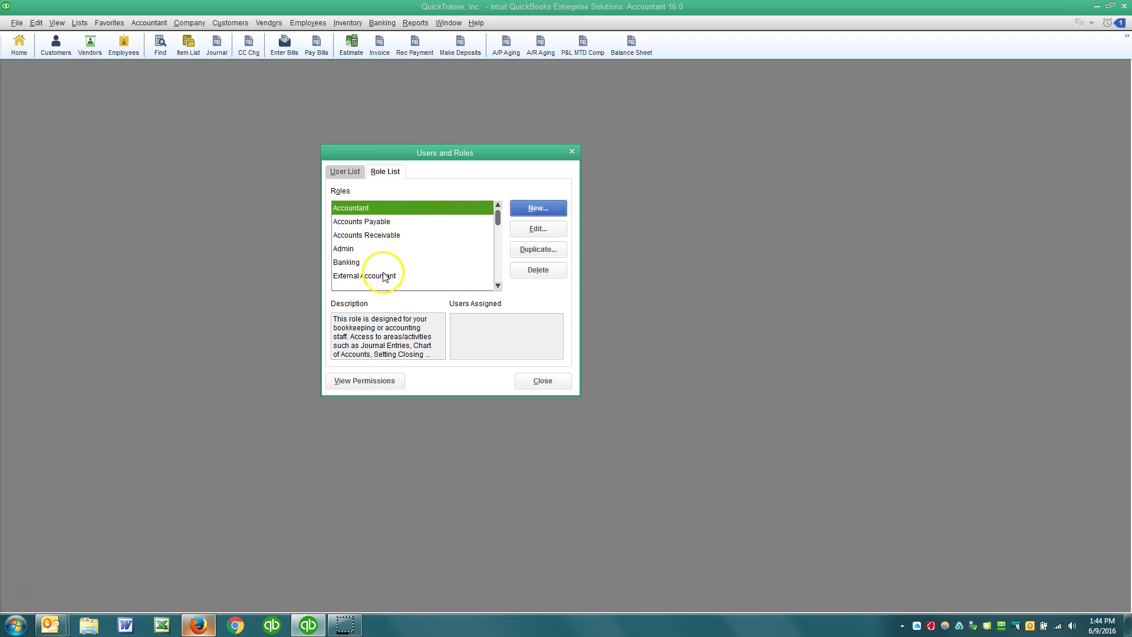
{"action": "left_click", "coordinate": [498, 286]}
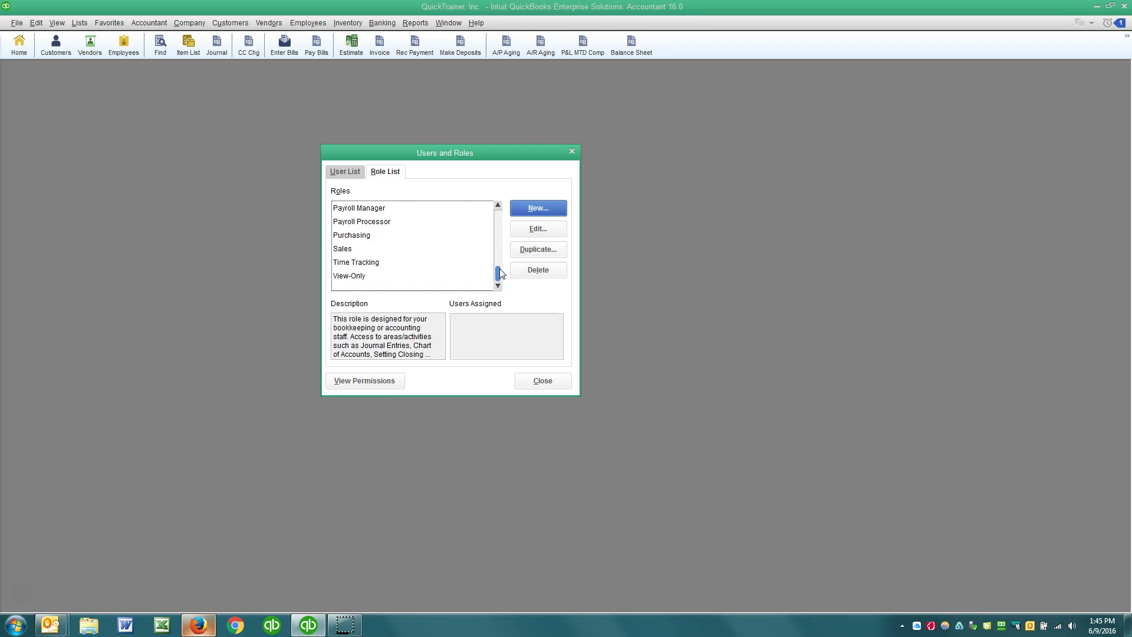
{"action": "left_click_drag", "start_coordinate": [499, 273], "coordinate": [514, 210]}
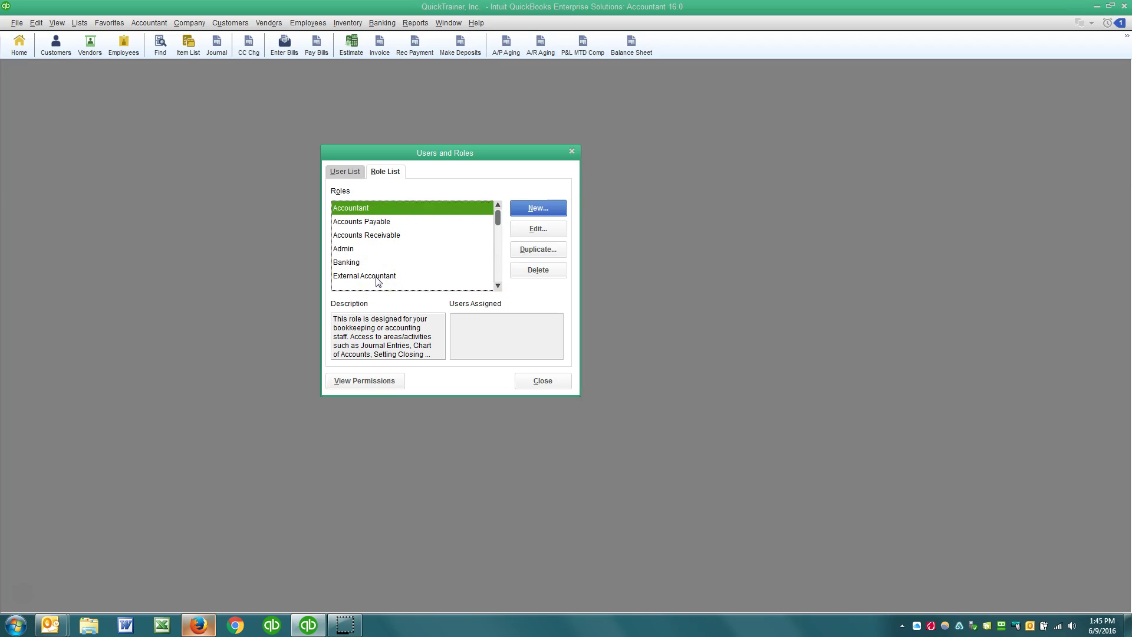
{"action": "left_click", "coordinate": [372, 252]}
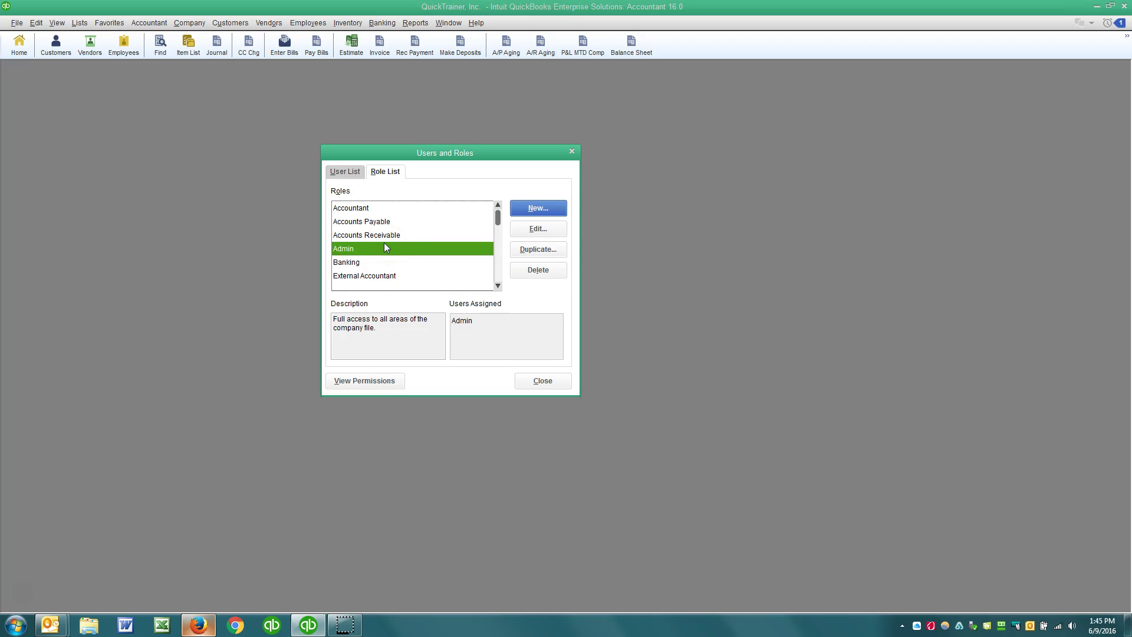
{"action": "left_click", "coordinate": [367, 250]}
{"action": "left_click", "coordinate": [381, 277]}
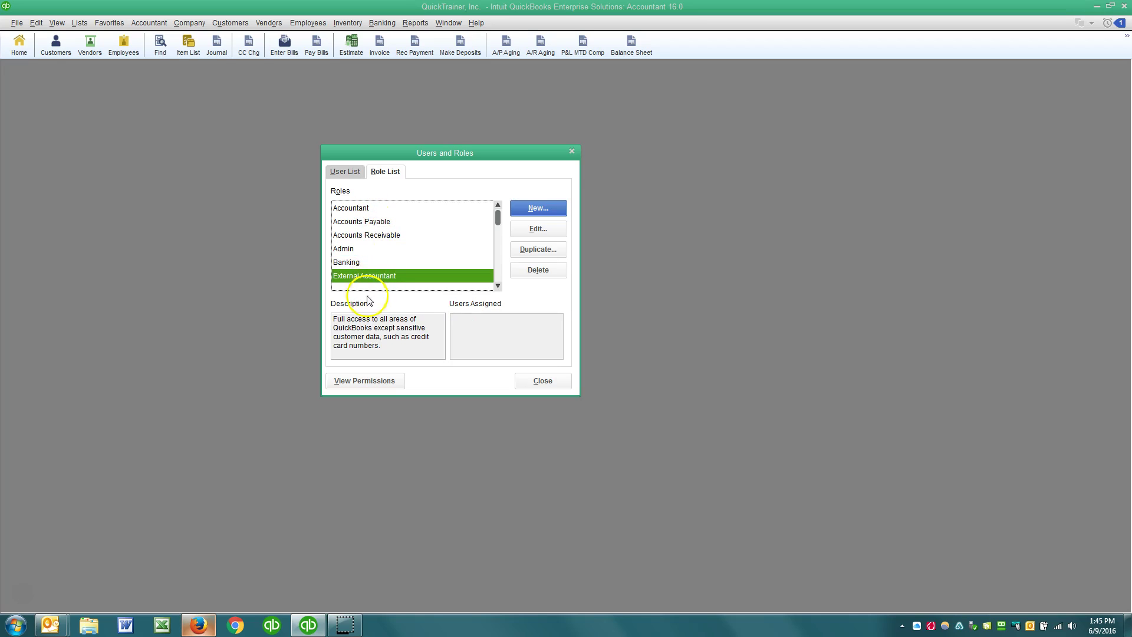
{"action": "left_click", "coordinate": [366, 209]}
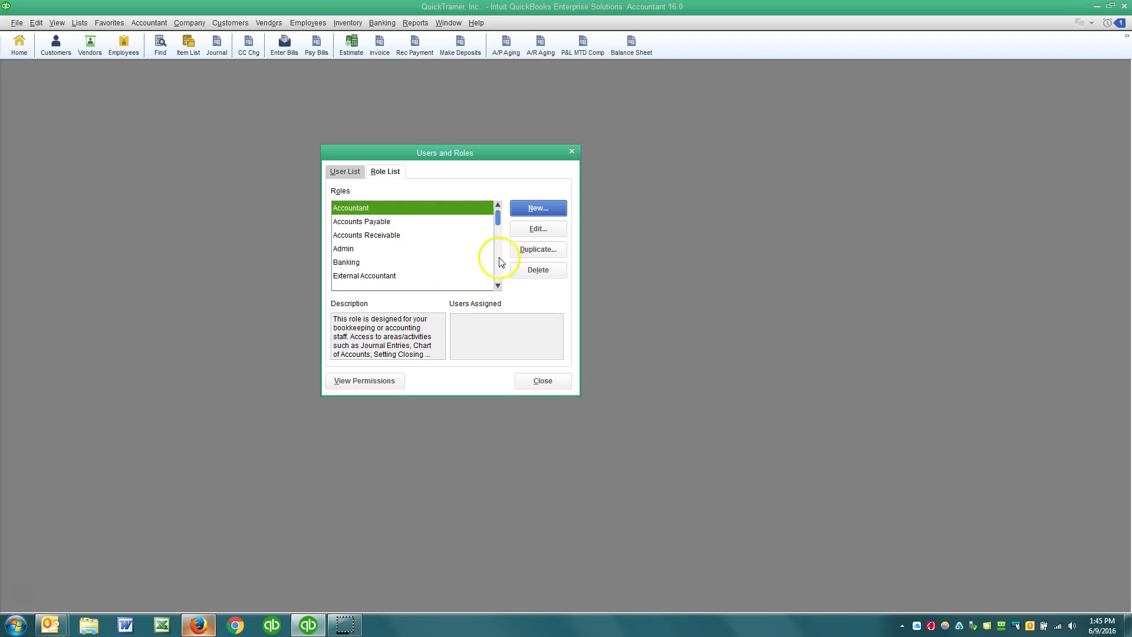
{"action": "left_click", "coordinate": [534, 207]}
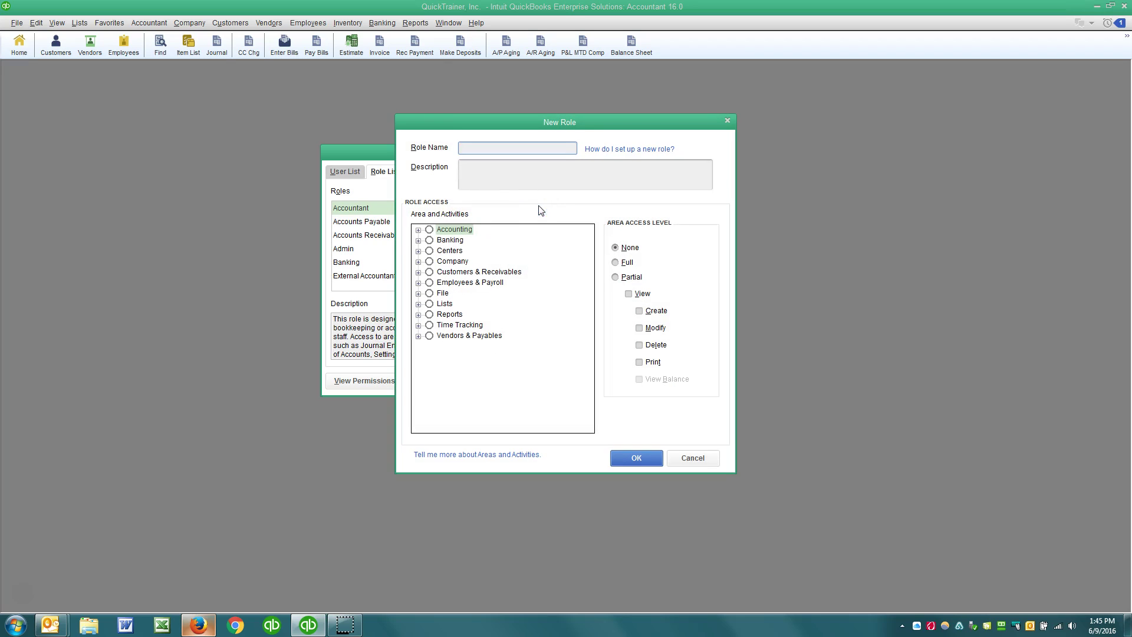
{"action": "left_click", "coordinate": [434, 231]}
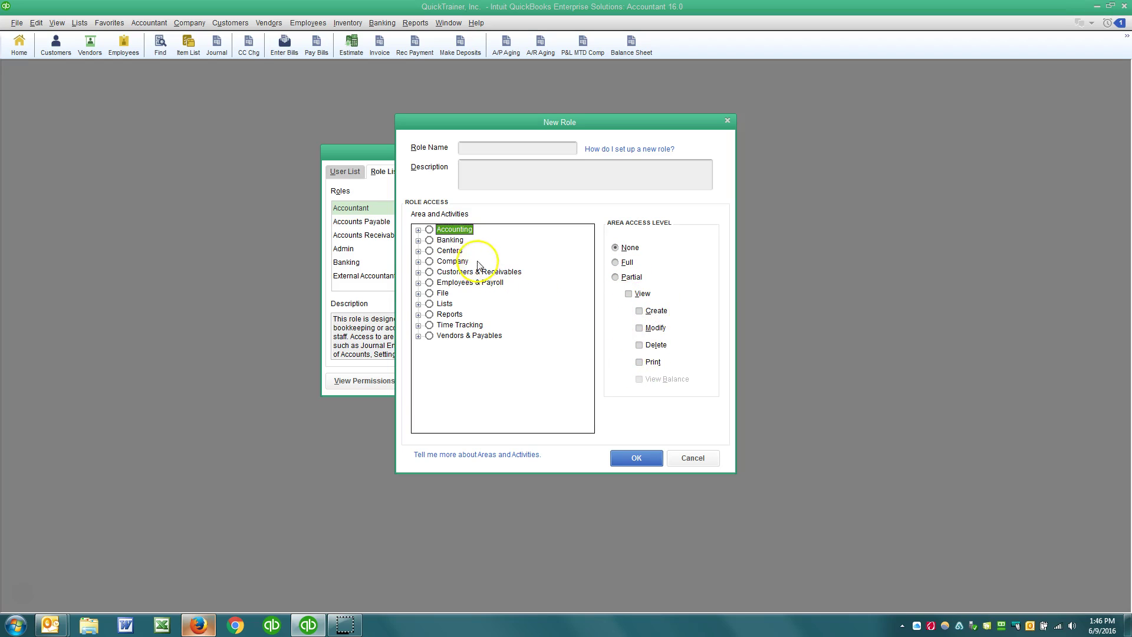
{"action": "left_click", "coordinate": [472, 148]}
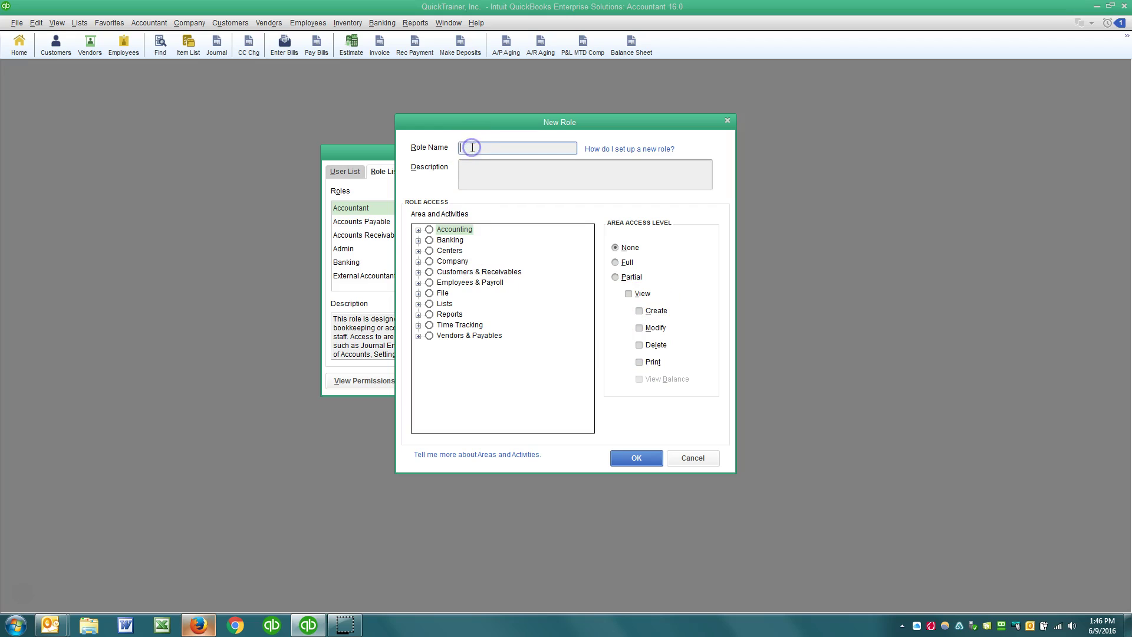
{"action": "left_click", "coordinate": [479, 176]}
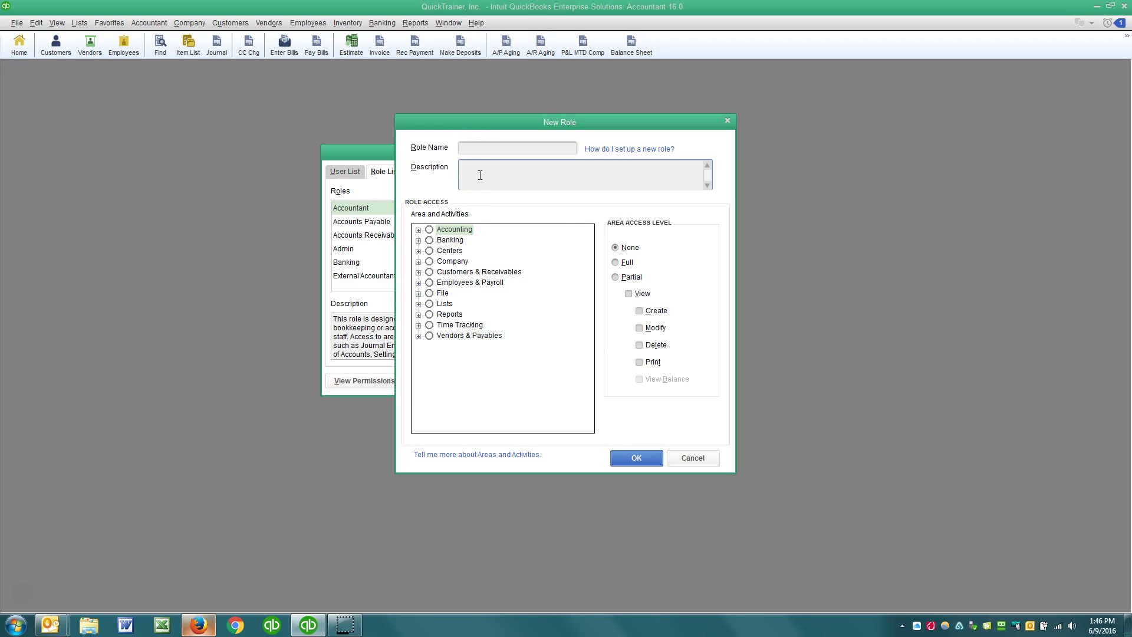
{"action": "left_click", "coordinate": [700, 457]}
- Review the Accounts Receivable, Admin and External Accountant roles, then return to the User List
{"action": "left_click", "coordinate": [345, 171]}
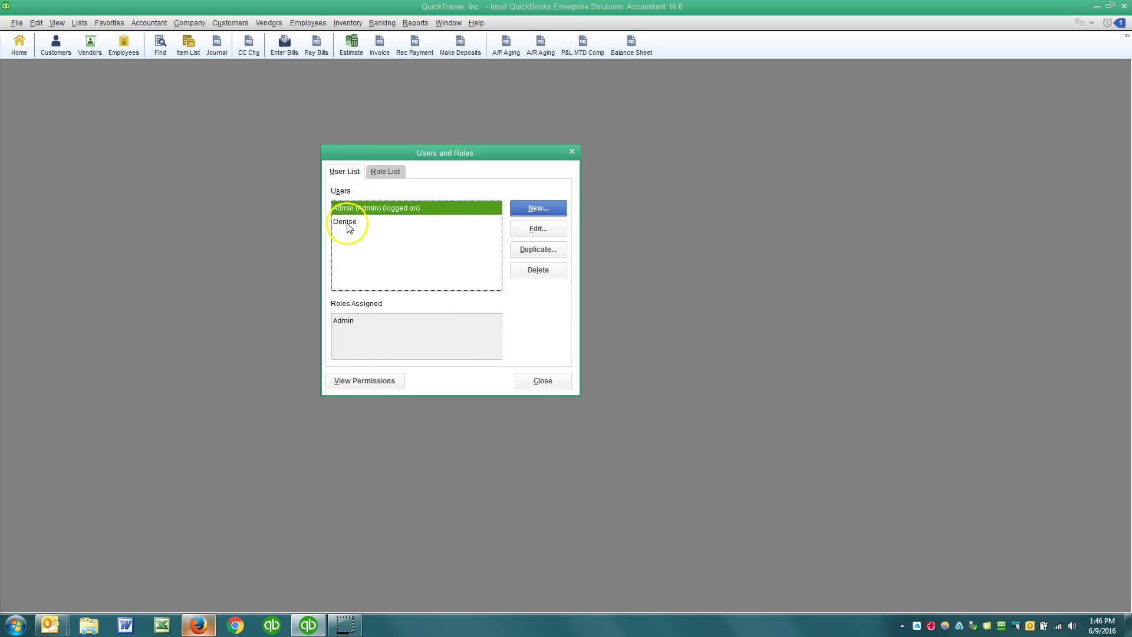
{"action": "left_click", "coordinate": [396, 175]}
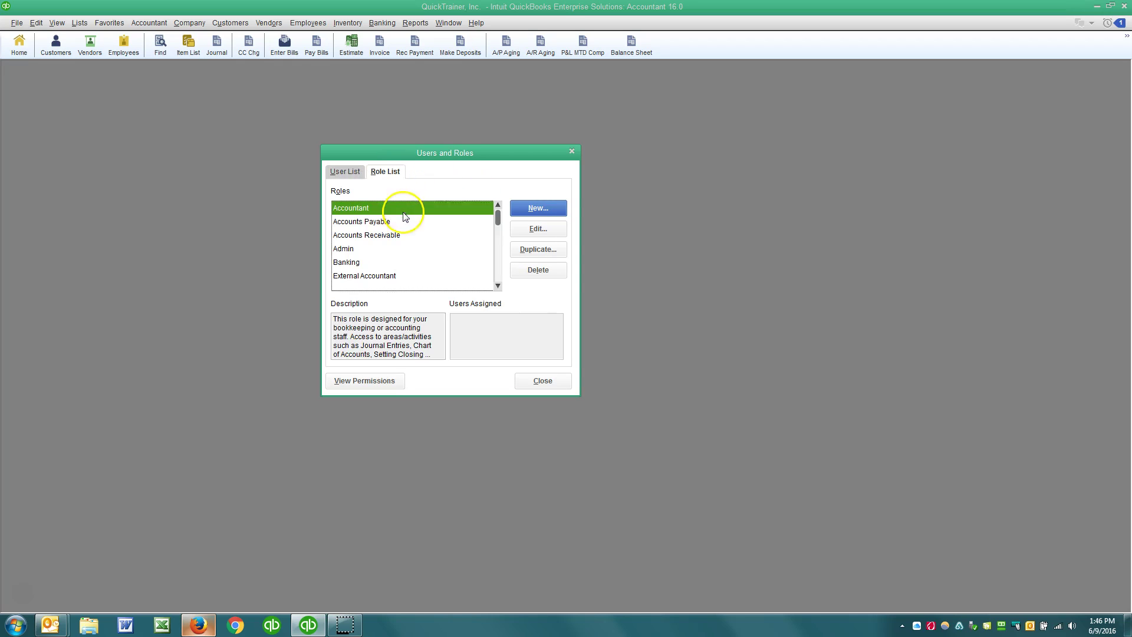
{"action": "left_click", "coordinate": [374, 236]}
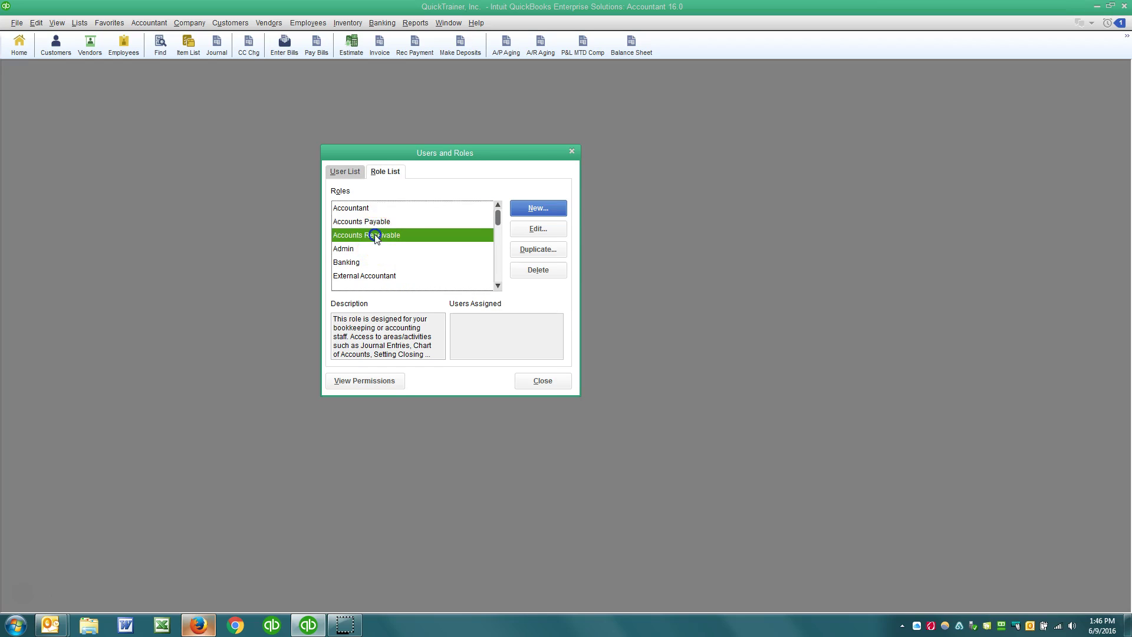
{"action": "left_click", "coordinate": [357, 249]}
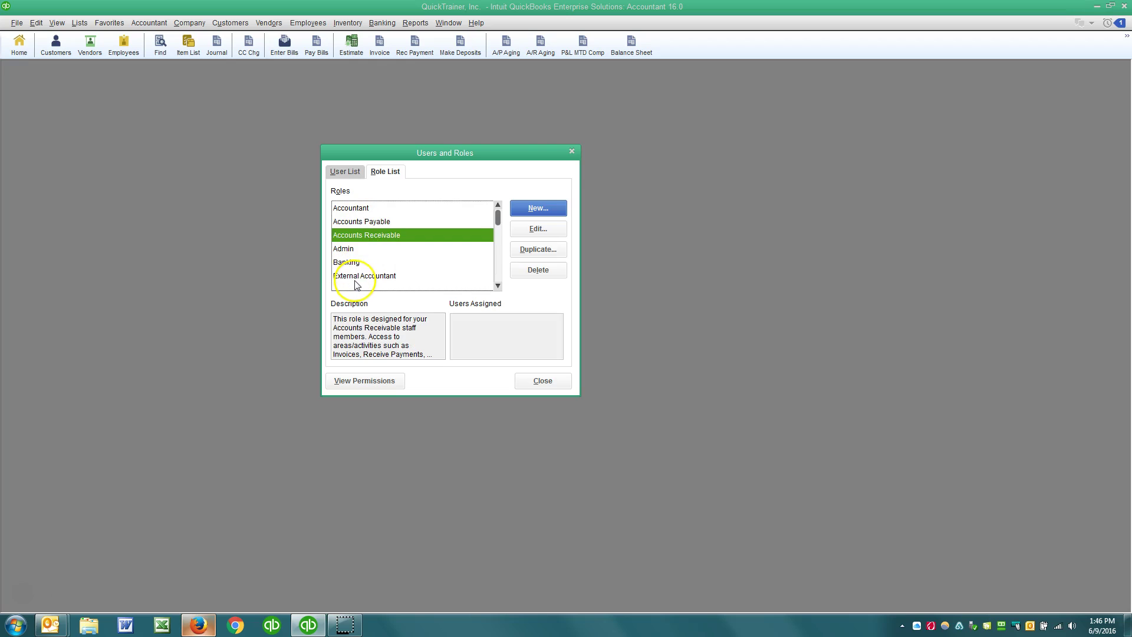
{"action": "left_click", "coordinate": [356, 282]}
{"action": "scroll", "coordinate": [386, 245], "scroll_direction": "down", "scroll_amount": 3}
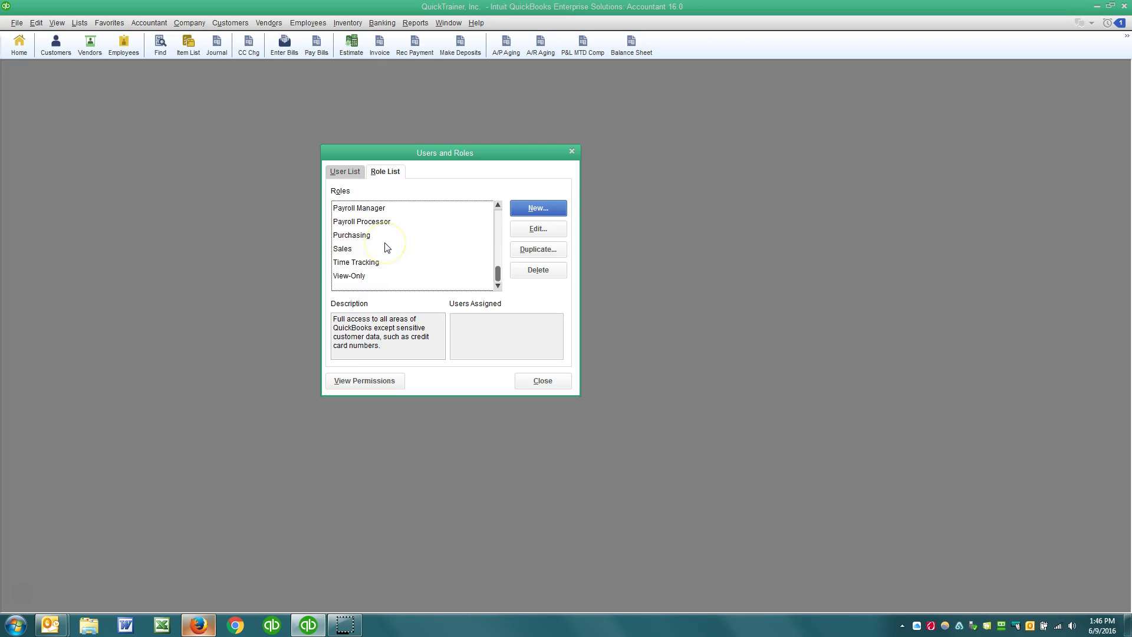
{"action": "scroll", "coordinate": [387, 247], "scroll_direction": "up", "scroll_amount": 1}
{"action": "scroll", "coordinate": [387, 247], "scroll_direction": "up", "scroll_amount": 3}
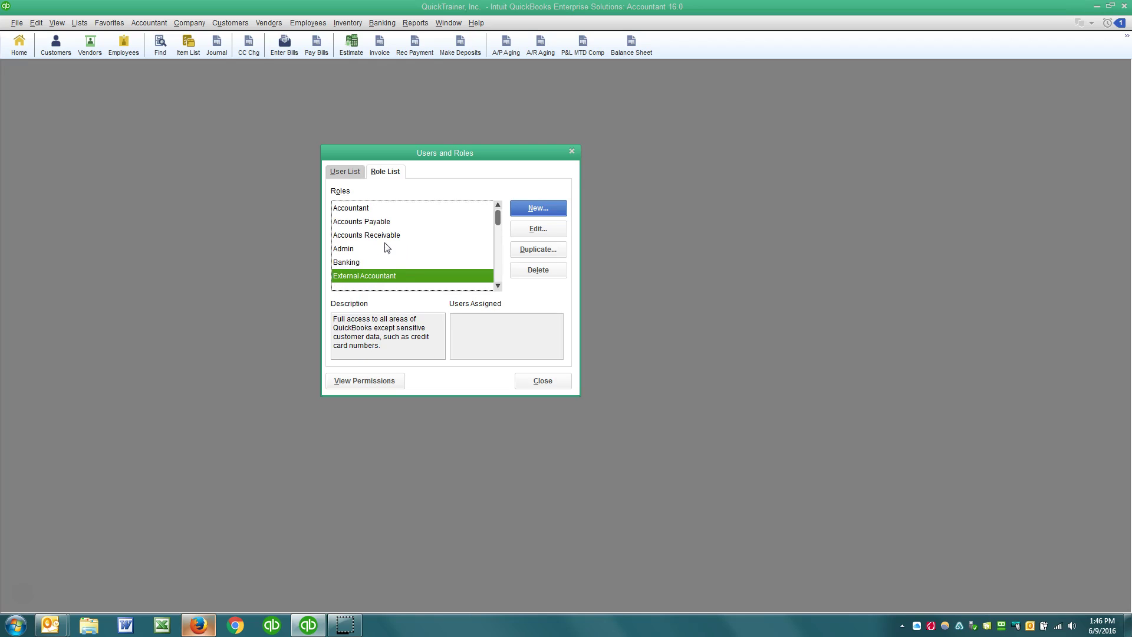
{"action": "left_click", "coordinate": [349, 170]}
- Start a new user named Molly and enter and confirm a password
{"action": "left_click", "coordinate": [532, 208]}
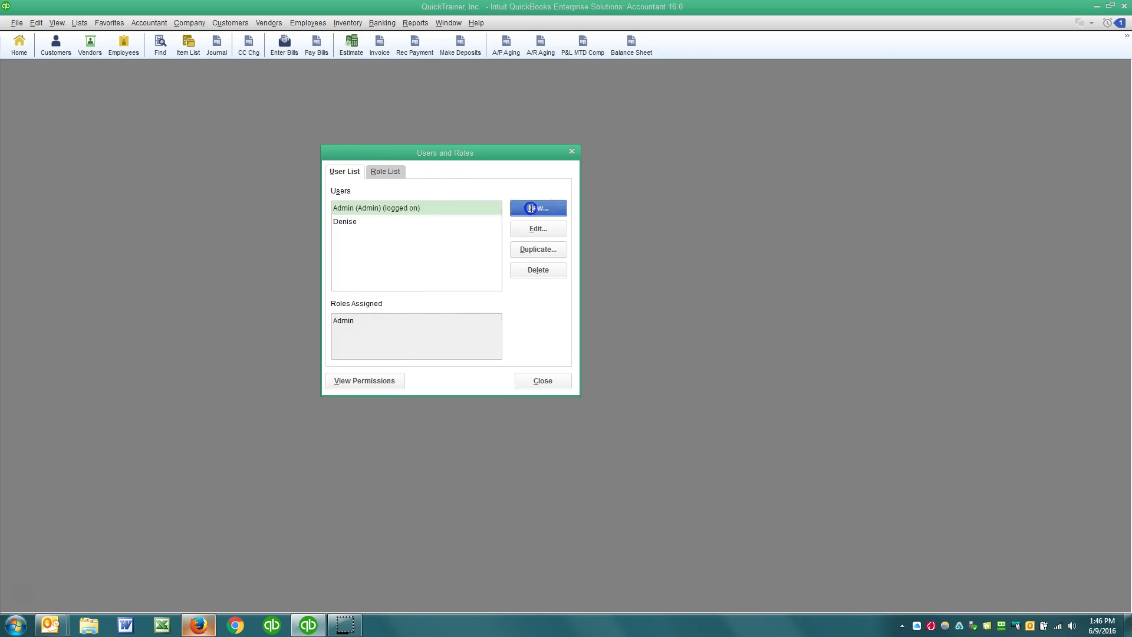
{"action": "type", "text": "Molly"}
{"action": "key", "text": "Tab"}
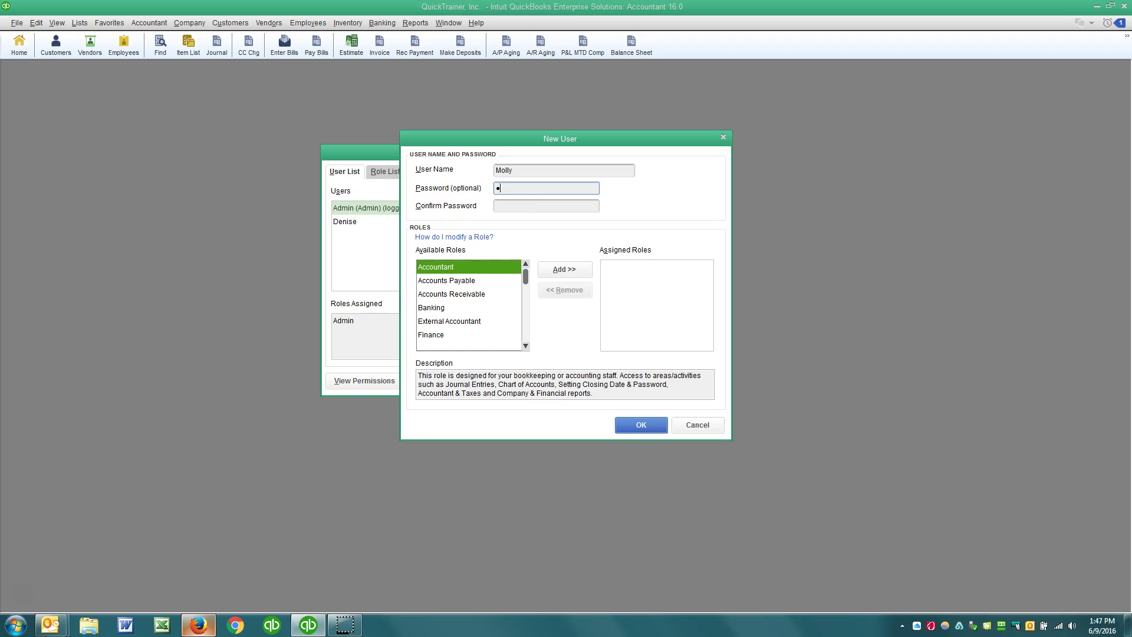
{"action": "type", "text": "******"}
{"action": "left_click", "coordinate": [531, 208]}
{"action": "type", "text": "******"}
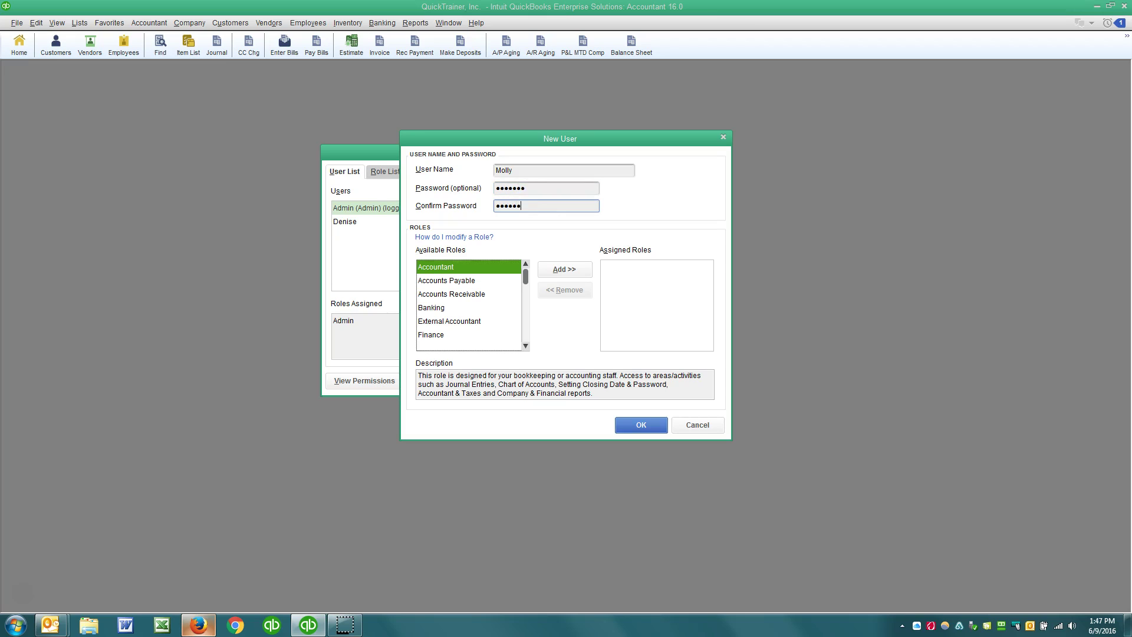
{"action": "type", "text": "*"}
- Preview the External Accountant, Accounts Payable and Accountant role descriptions in Available Roles
{"action": "left_click", "coordinate": [460, 323]}
{"action": "scroll", "coordinate": [462, 331], "scroll_direction": "down", "scroll_amount": 1}
{"action": "scroll", "coordinate": [462, 331], "scroll_direction": "down", "scroll_amount": 1}
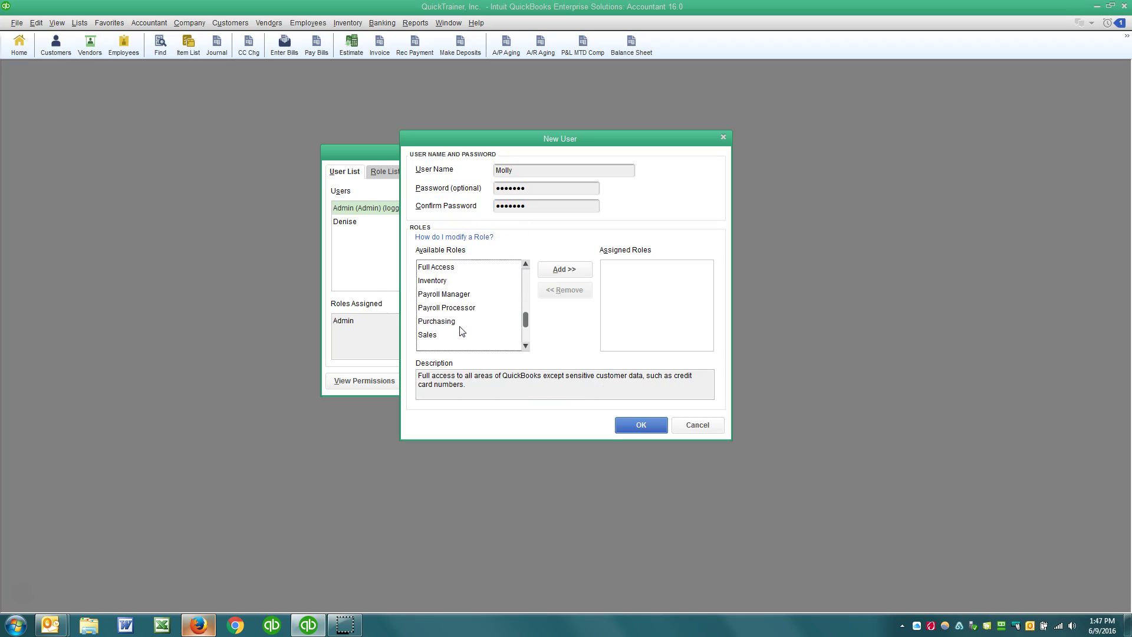
{"action": "scroll", "coordinate": [462, 331], "scroll_direction": "down", "scroll_amount": 1}
{"action": "scroll", "coordinate": [461, 332], "scroll_direction": "up", "scroll_amount": 3}
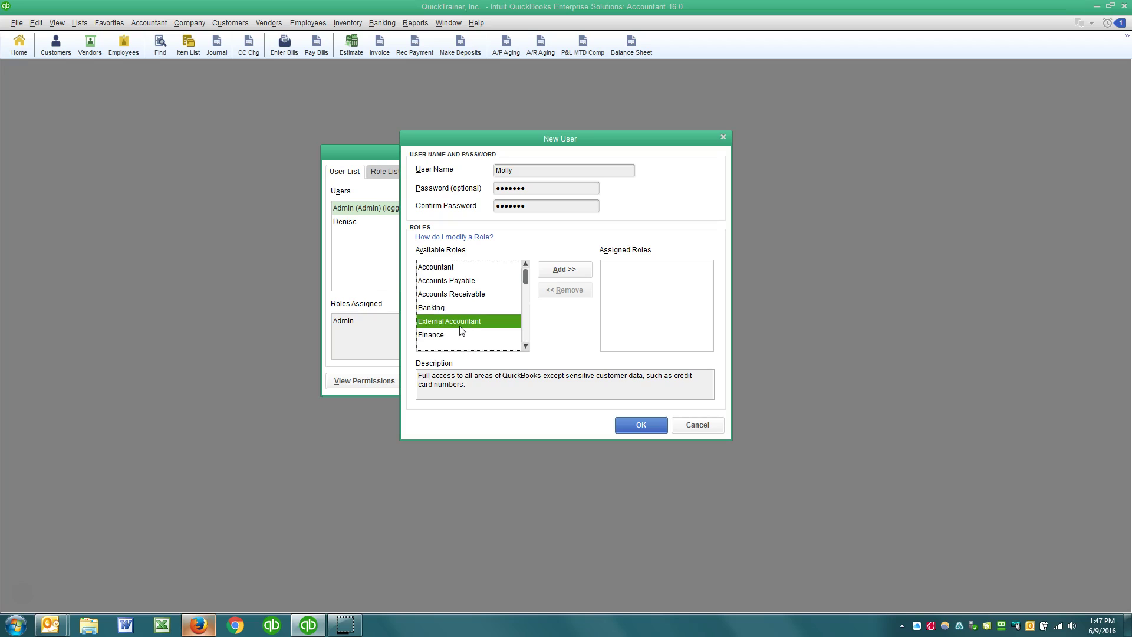
{"action": "left_click", "coordinate": [455, 282]}
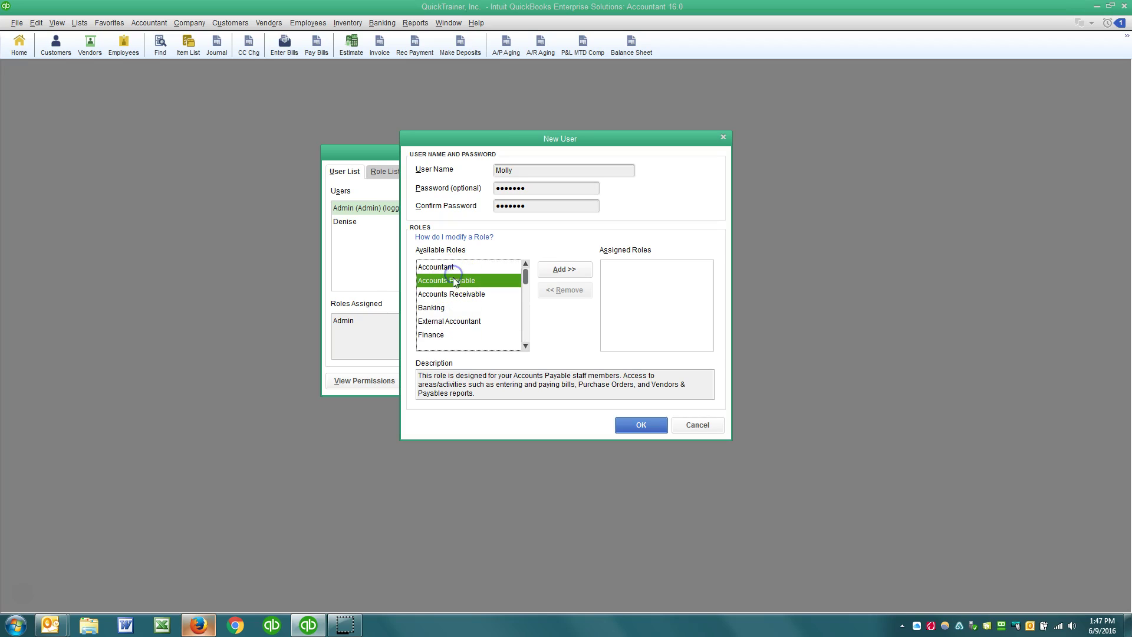
{"action": "scroll", "coordinate": [458, 295], "scroll_direction": "down", "scroll_amount": 3}
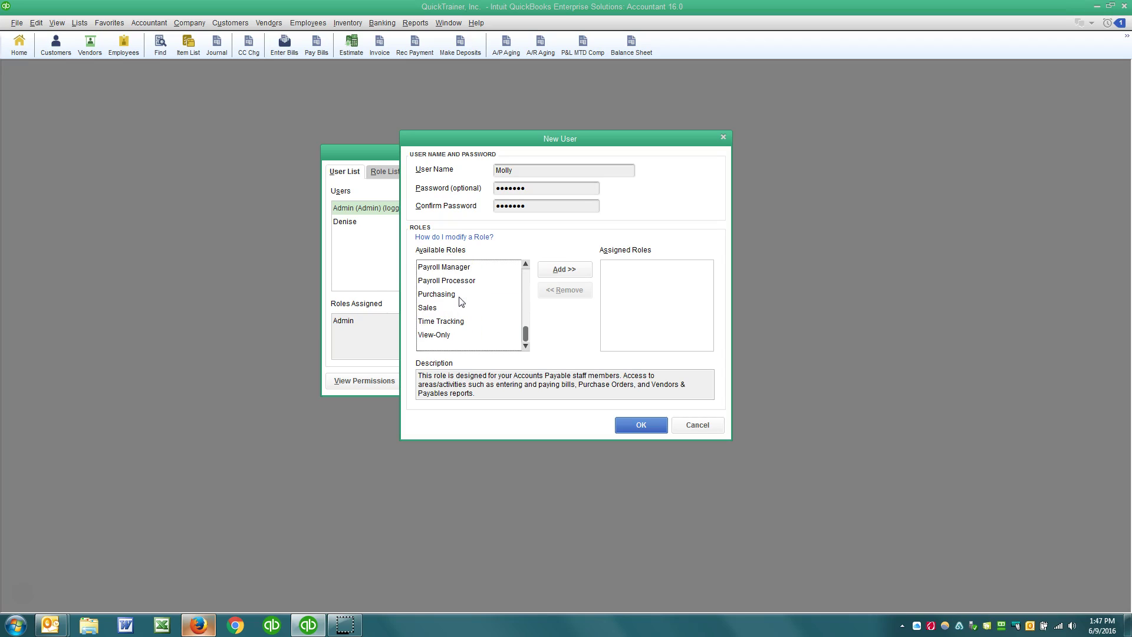
{"action": "scroll", "coordinate": [462, 301], "scroll_direction": "up", "scroll_amount": 3}
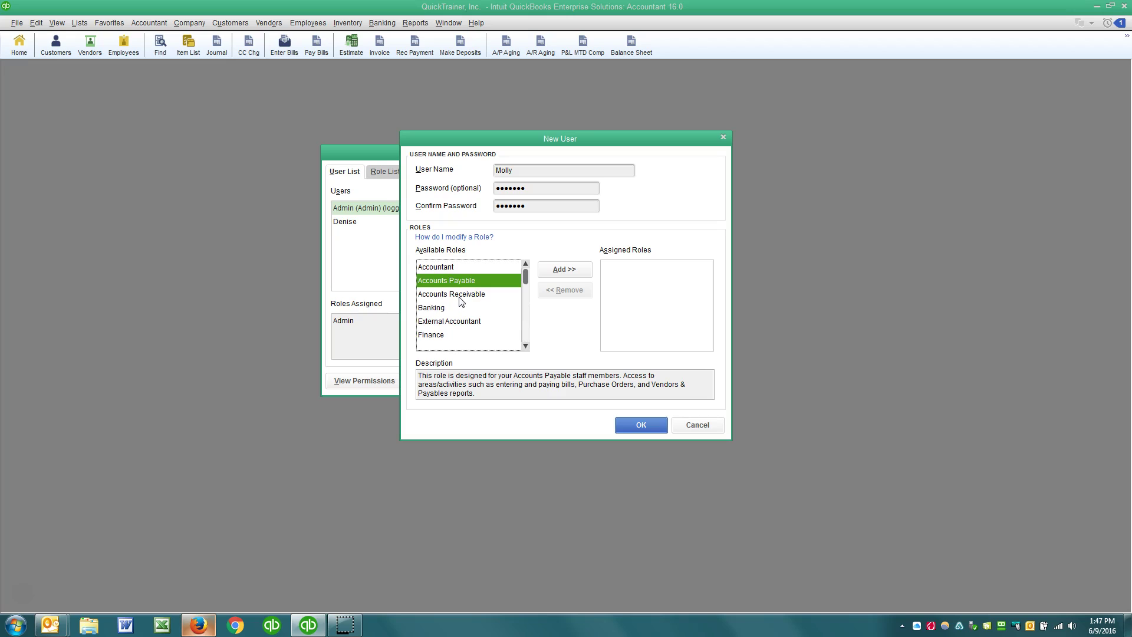
{"action": "left_click", "coordinate": [451, 269]}
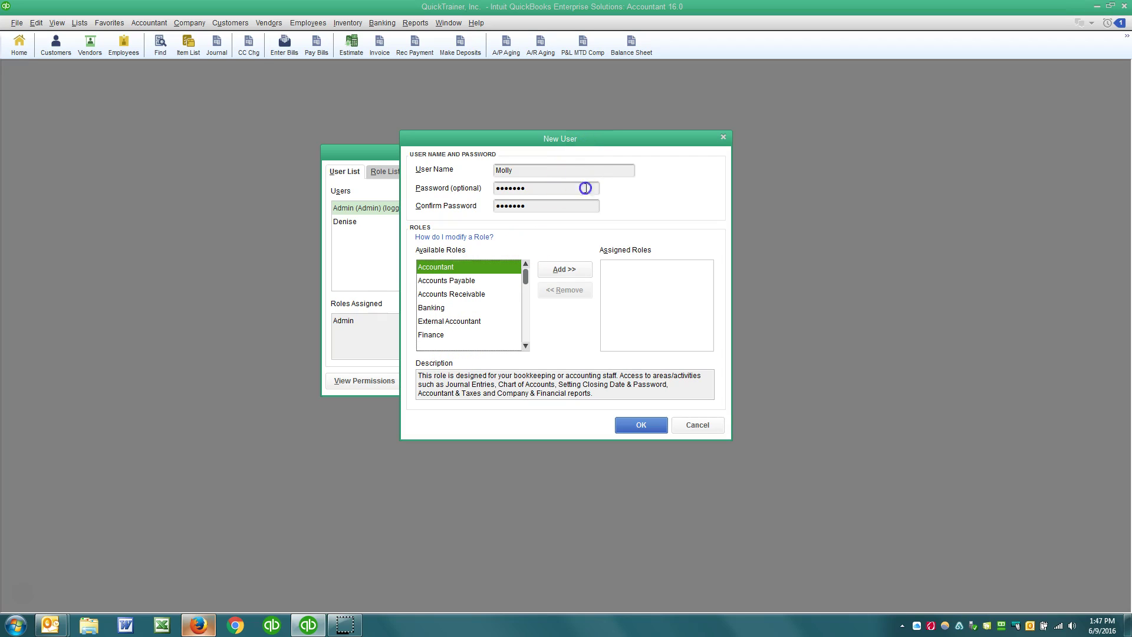
- Assign the Full Access role to Molly and save the new user
{"action": "left_click_drag", "start_coordinate": [600, 140], "coordinate": [551, 307]}
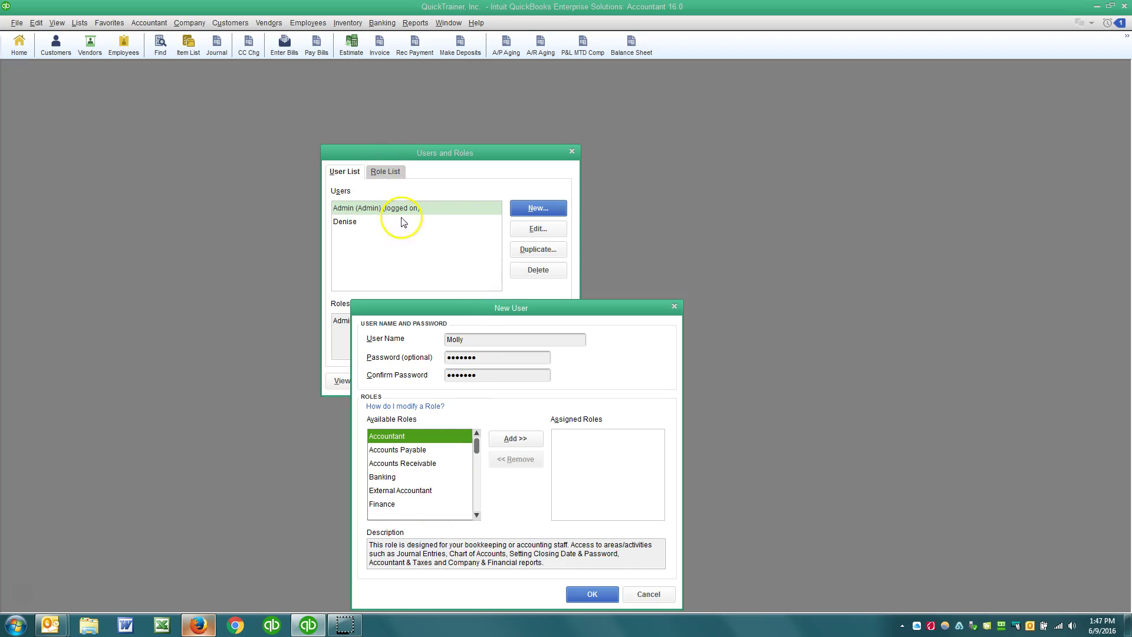
{"action": "left_click_drag", "start_coordinate": [461, 309], "coordinate": [477, 171]}
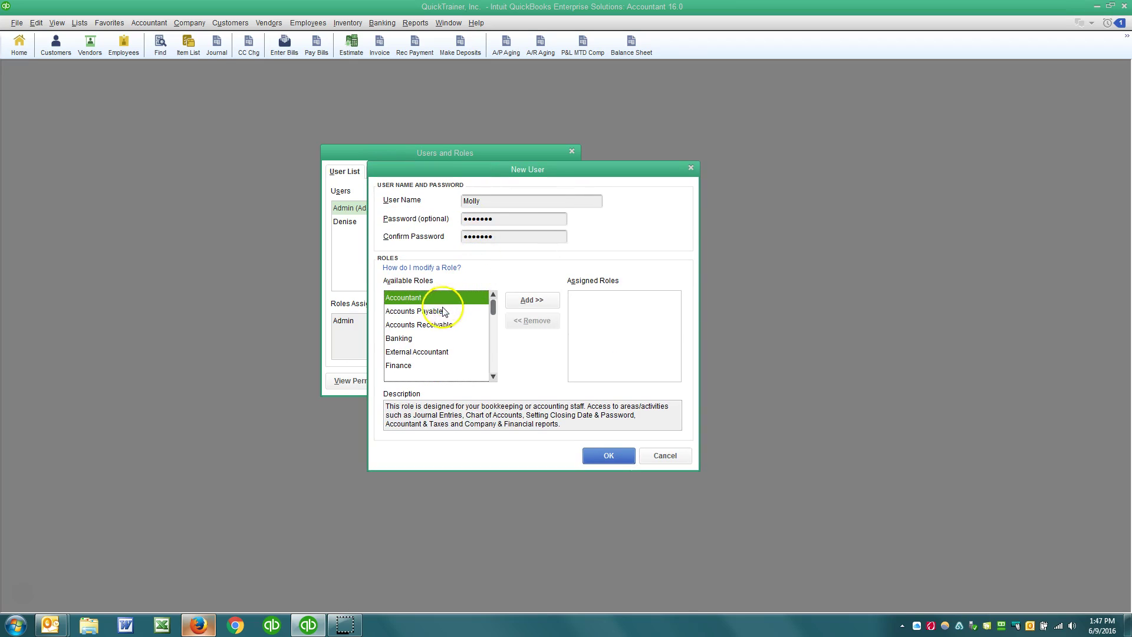
{"action": "scroll", "coordinate": [436, 344], "scroll_direction": "down", "scroll_amount": 1}
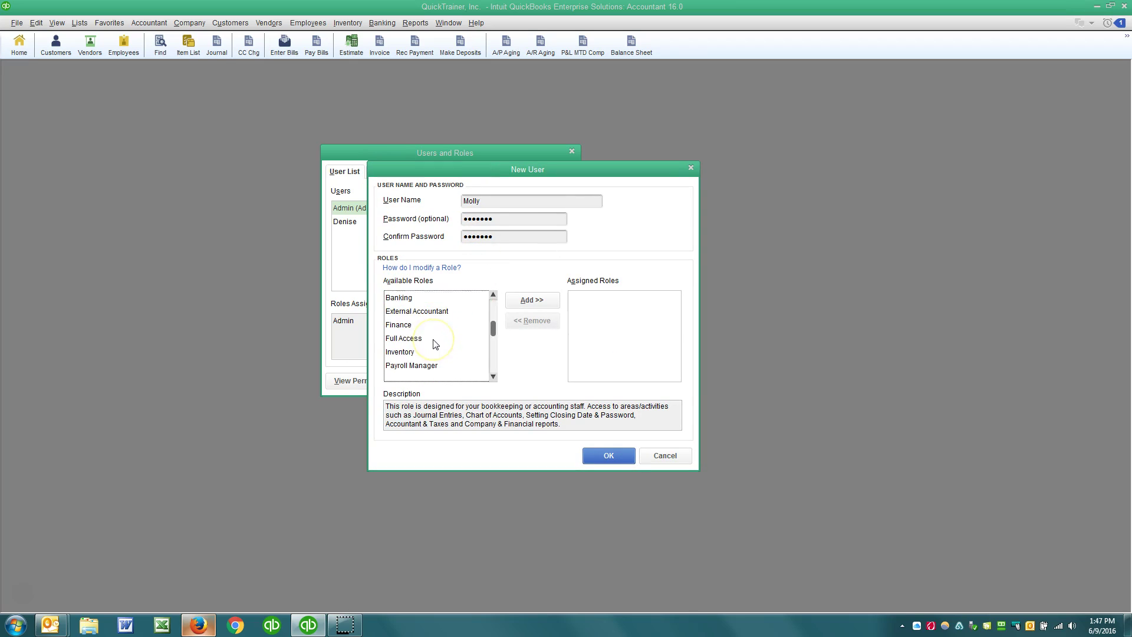
{"action": "left_click", "coordinate": [422, 338]}
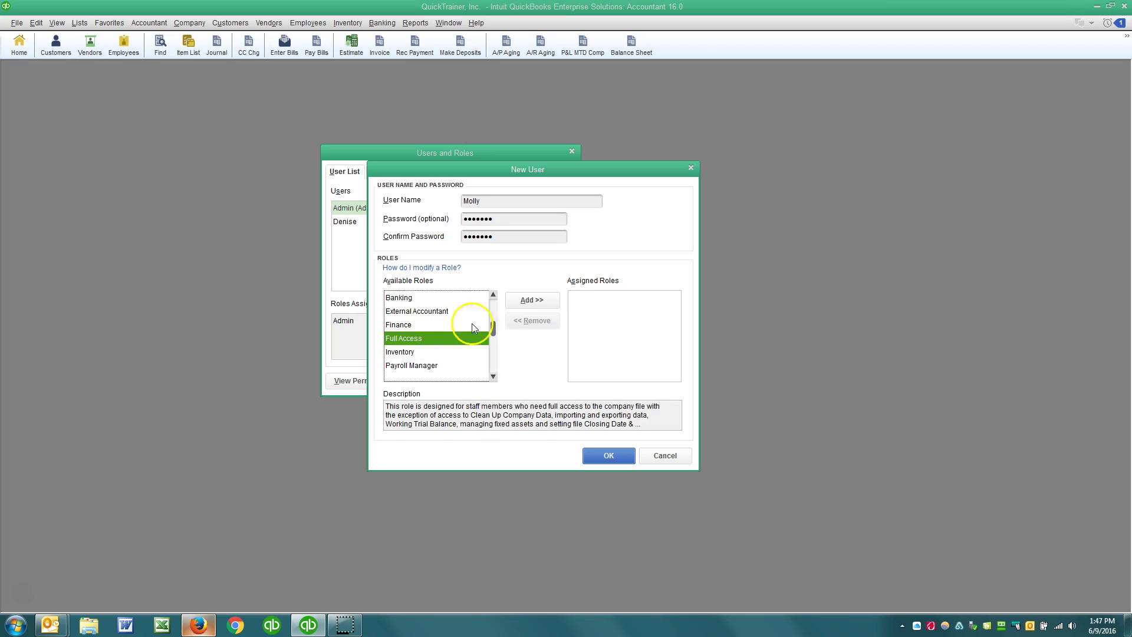
{"action": "left_click", "coordinate": [531, 300]}
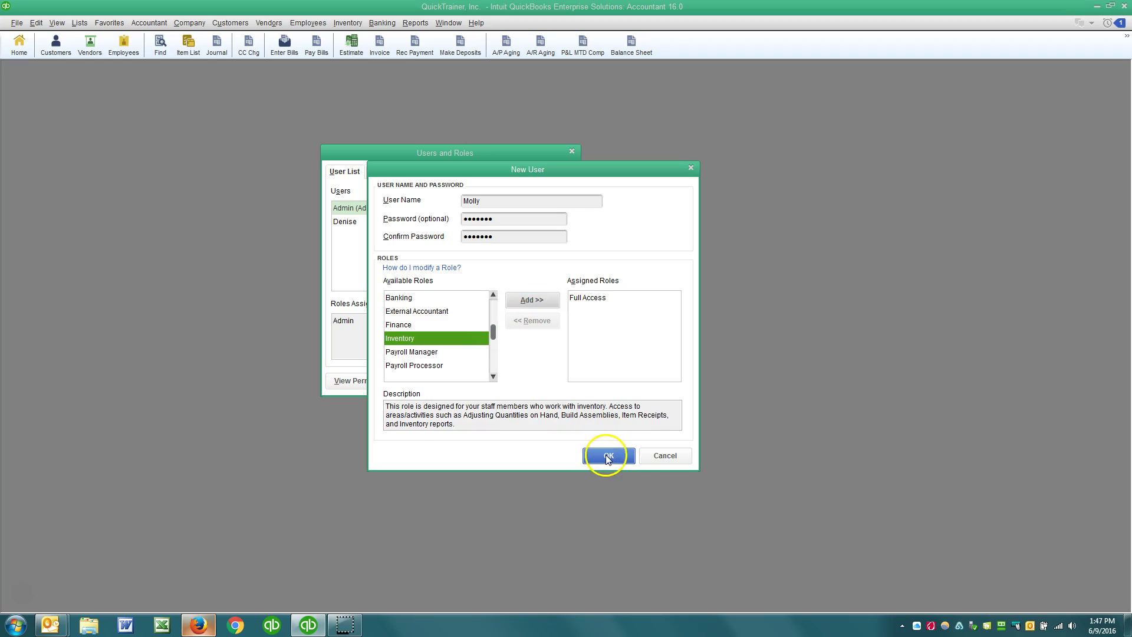
{"action": "left_click", "coordinate": [608, 457]}
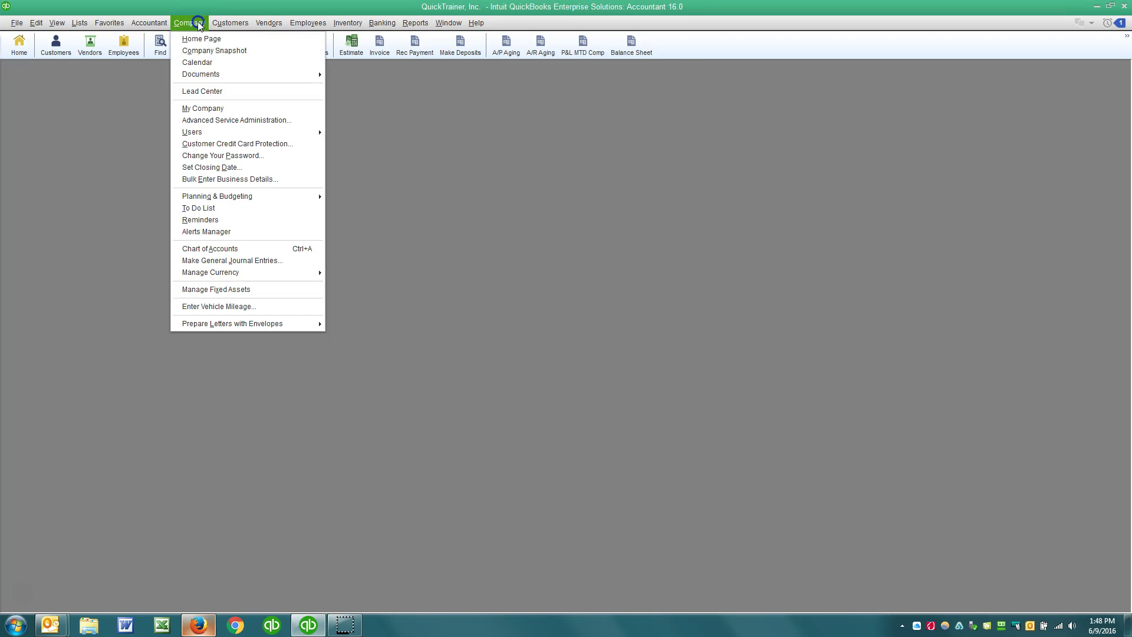
- Show the Company menu's Users options, including user setup and password change
{"action": "mouse_move", "coordinate": [219, 136]}
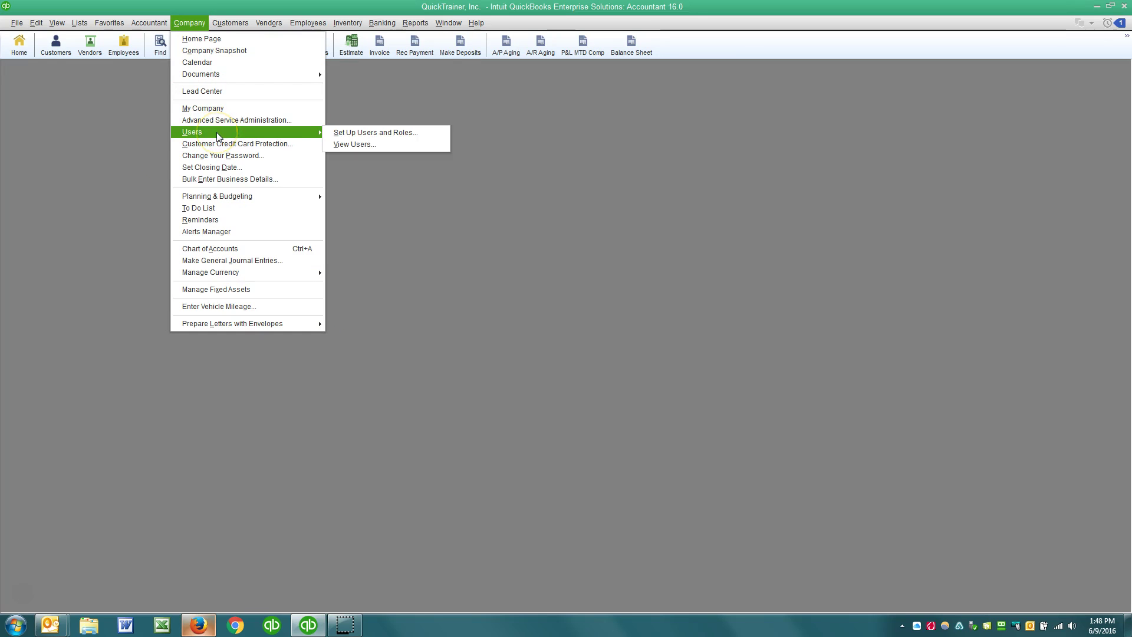